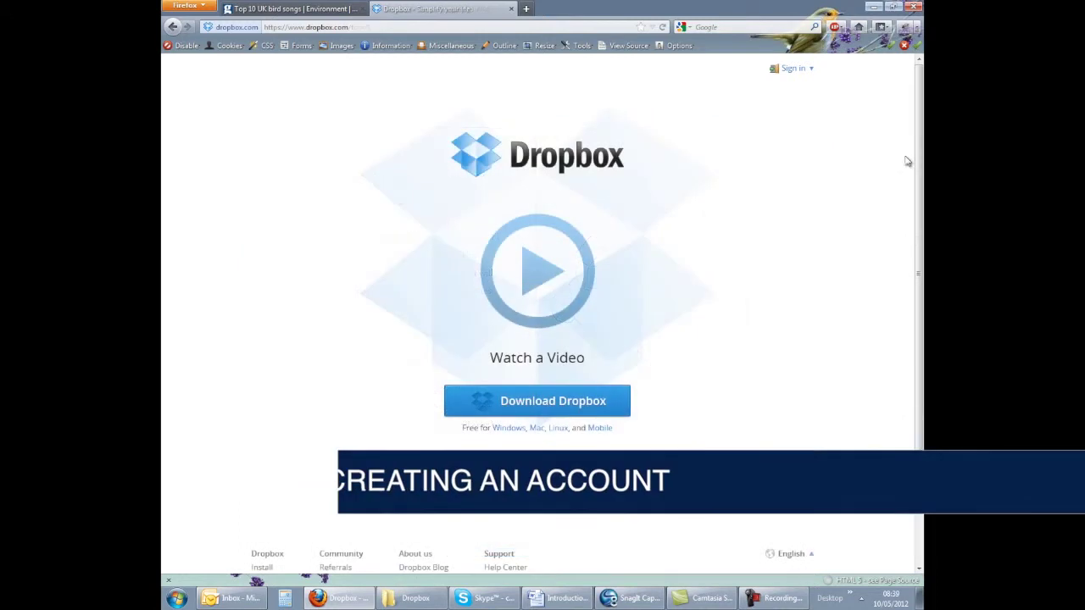
# Step: Open the Sign in dropdown and go to the Create an account registration page
pyautogui.click(811, 69)
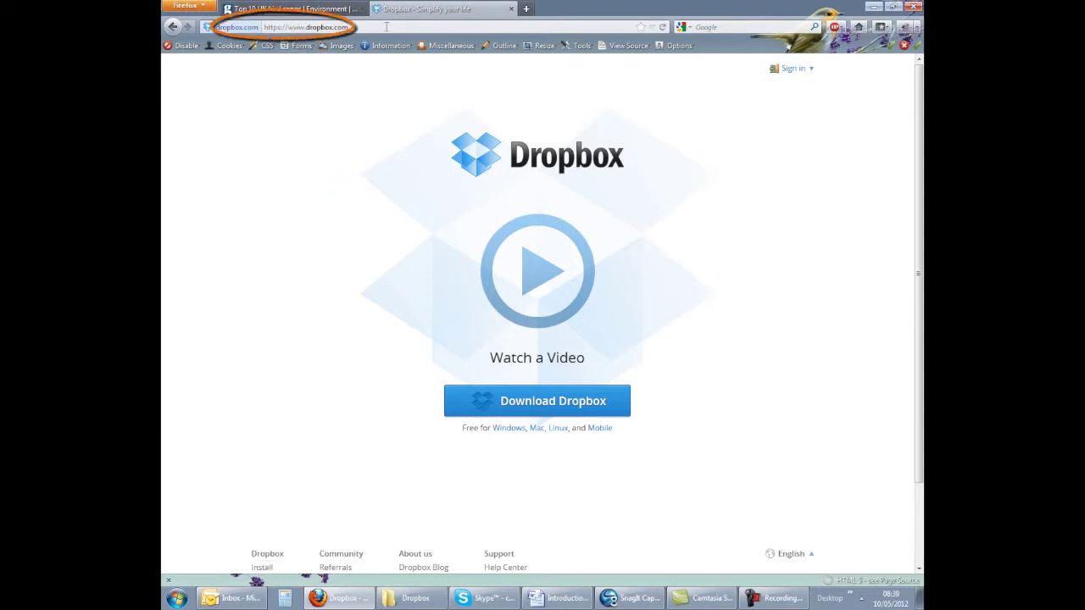
pyautogui.moveTo(809, 73)
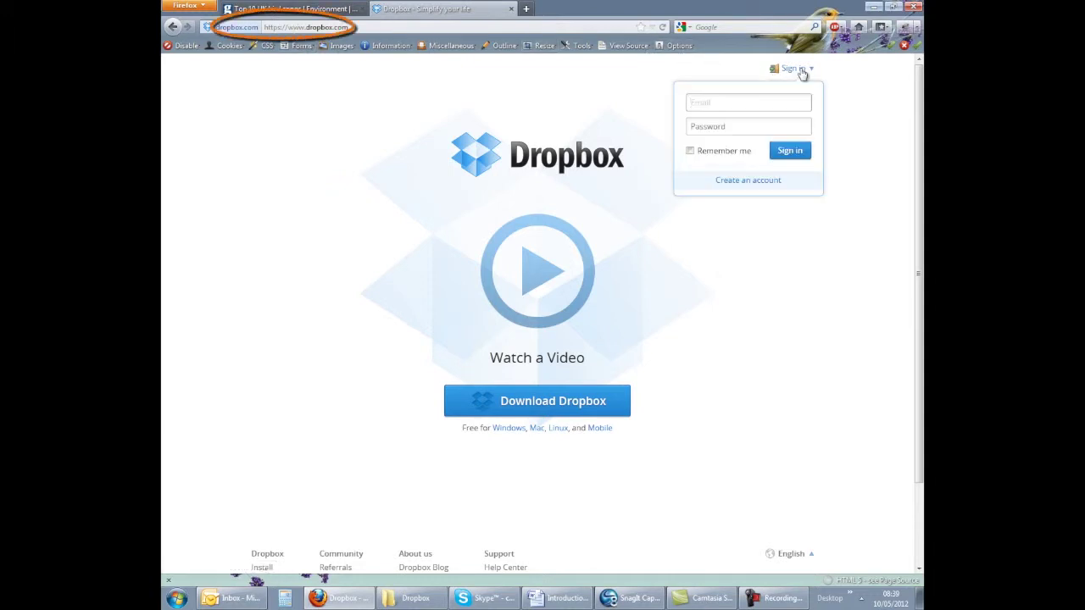
pyautogui.click(757, 183)
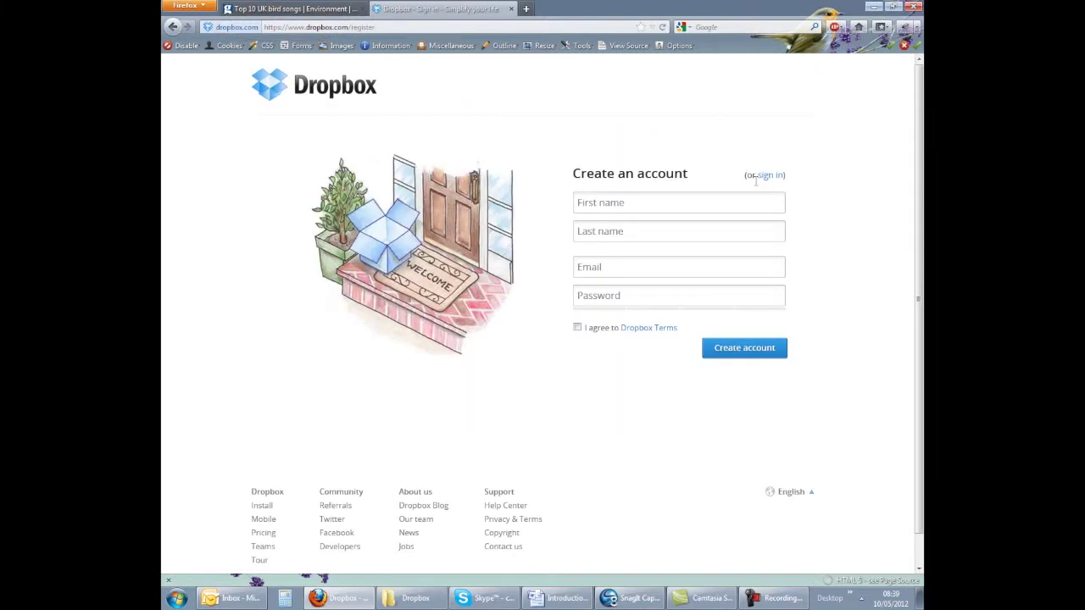
# Step: Fill the registration form with the user's first name, last name, e-mail and password, and submit it
pyautogui.click(681, 203)
pyautogui.press('Tab')
pyautogui.press('Tab')
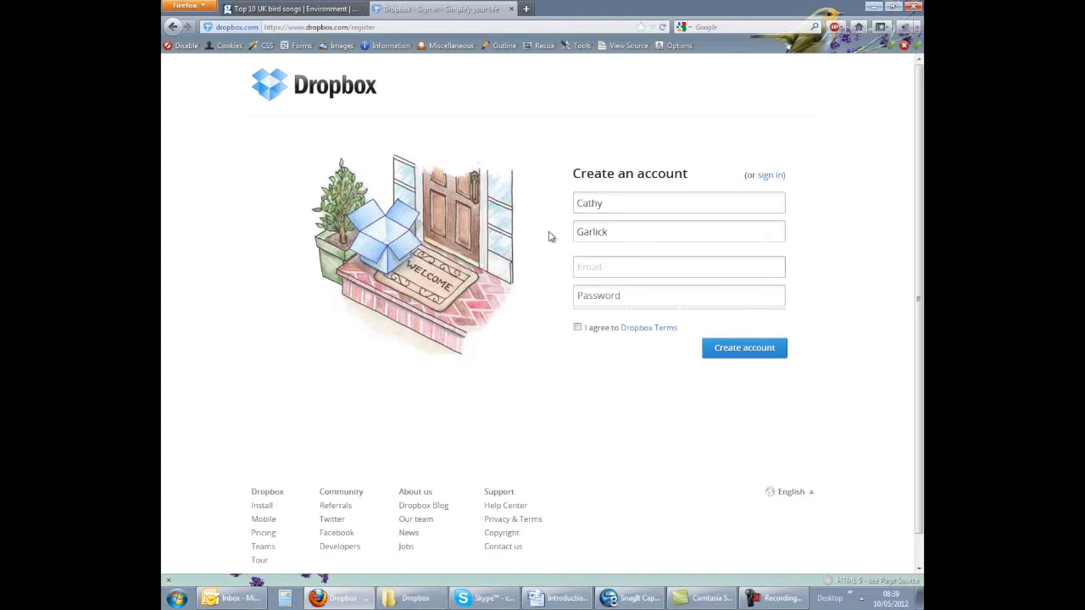
pyautogui.write('c')
pyautogui.press('Down')
pyautogui.press('Tab')
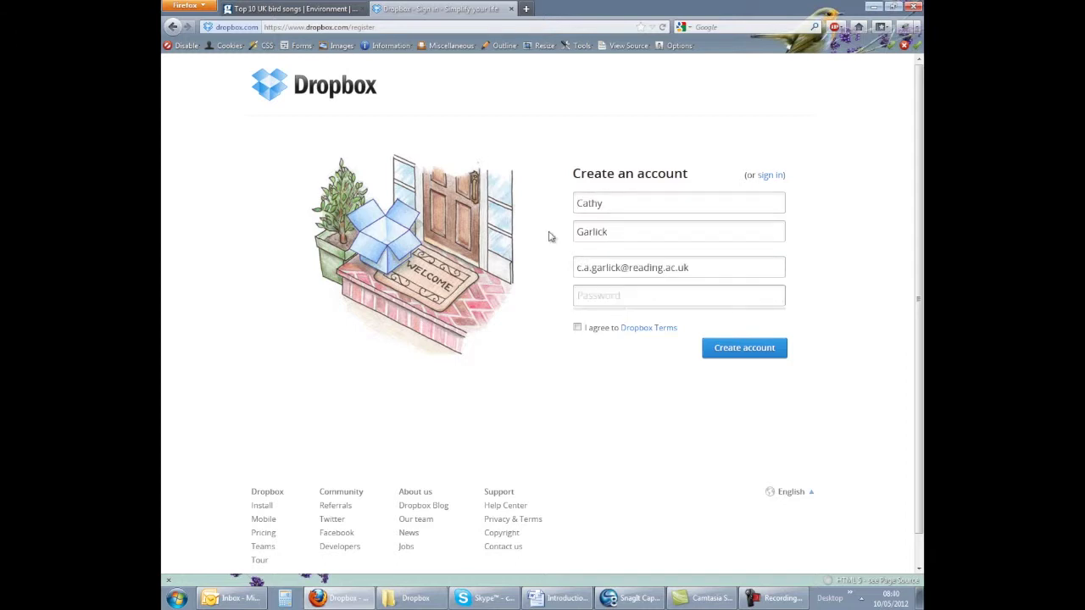
pyautogui.write('*******')
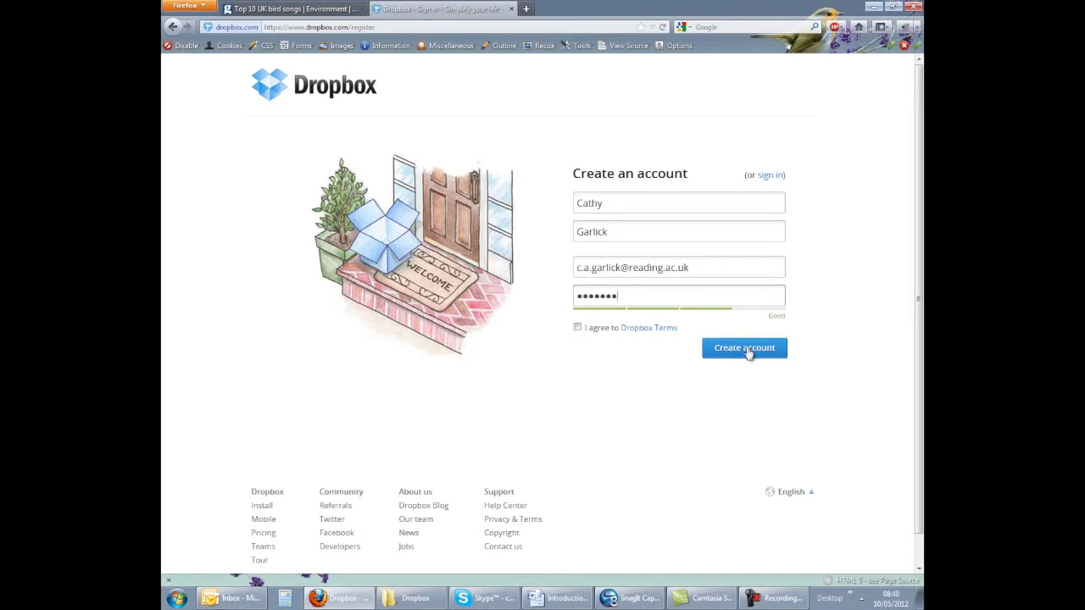
pyautogui.click(771, 175)
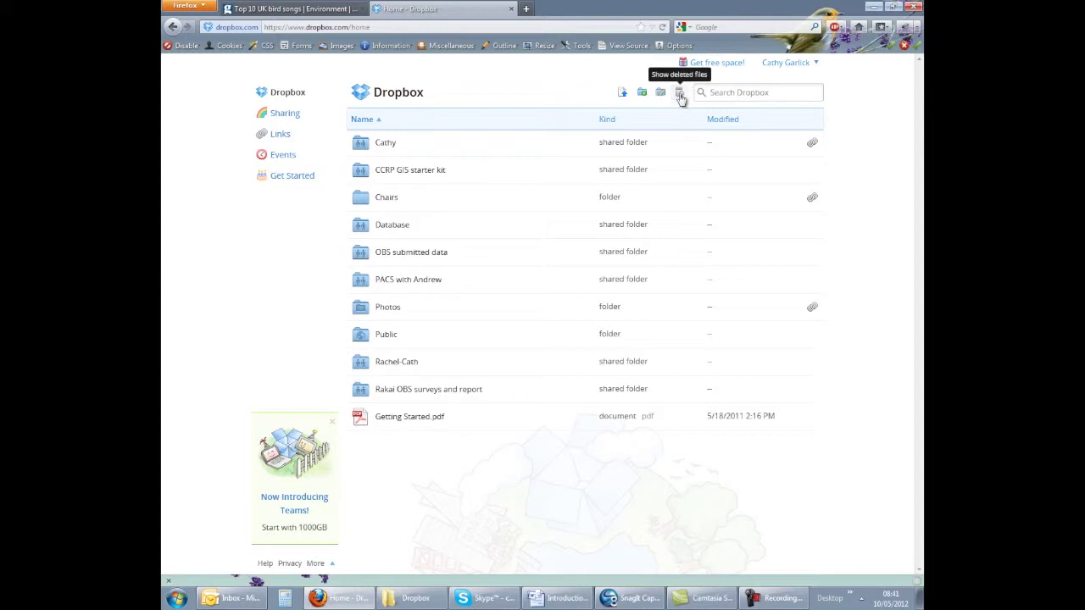
# Step: Upload KEYBOARD.GIF and WORDOPTIONS.gif from the computer into the Dropbox home folder
pyautogui.click(622, 93)
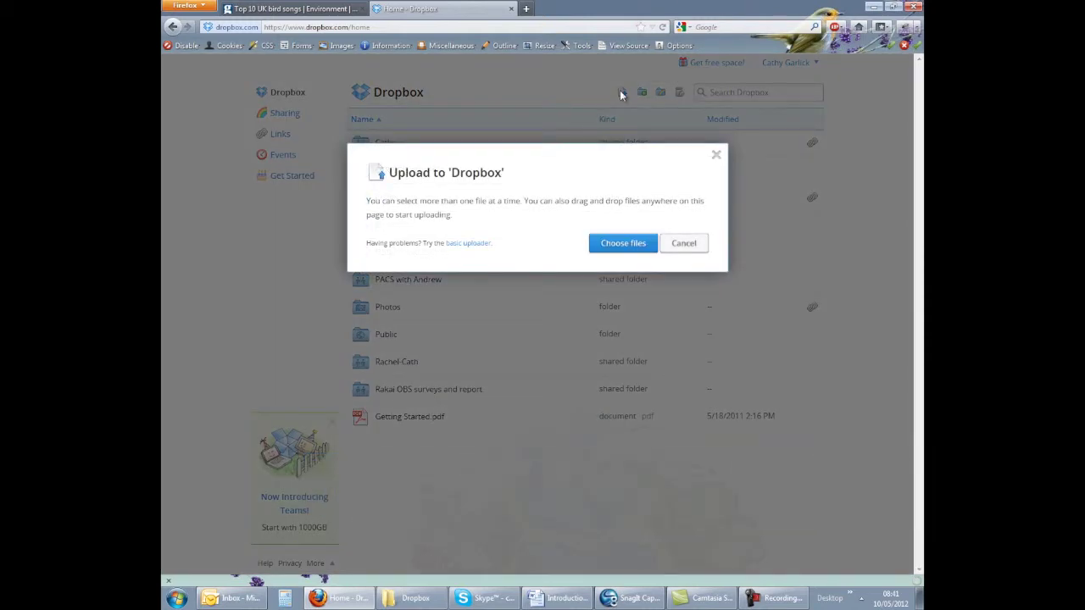
pyautogui.click(618, 245)
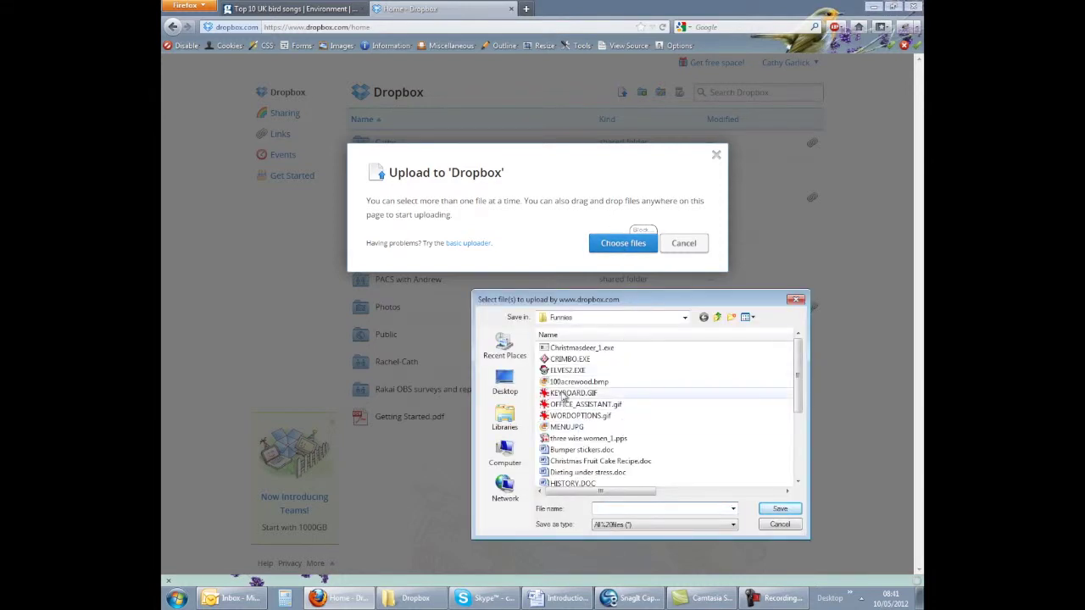
pyautogui.click(568, 394)
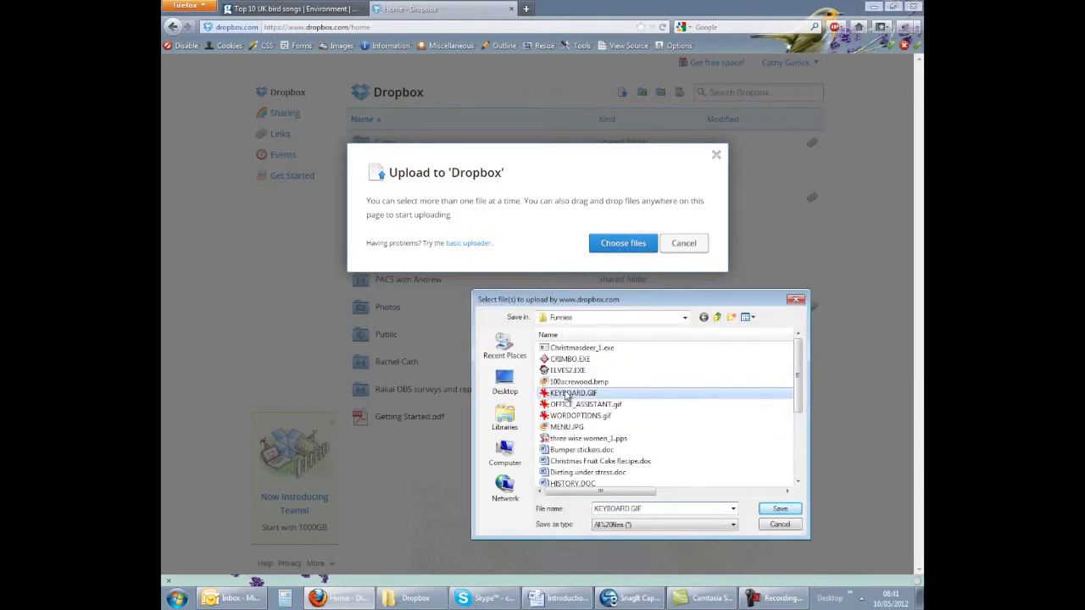
pyautogui.keyDown('ctrl'); pyautogui.click(568, 416); pyautogui.keyUp('ctrl')
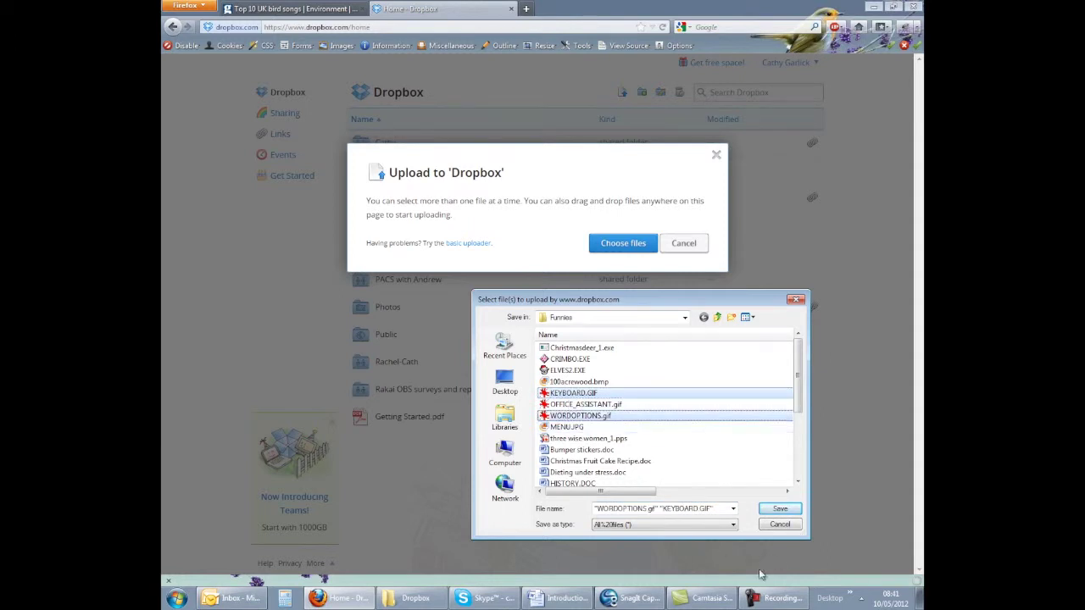
pyautogui.click(794, 512)
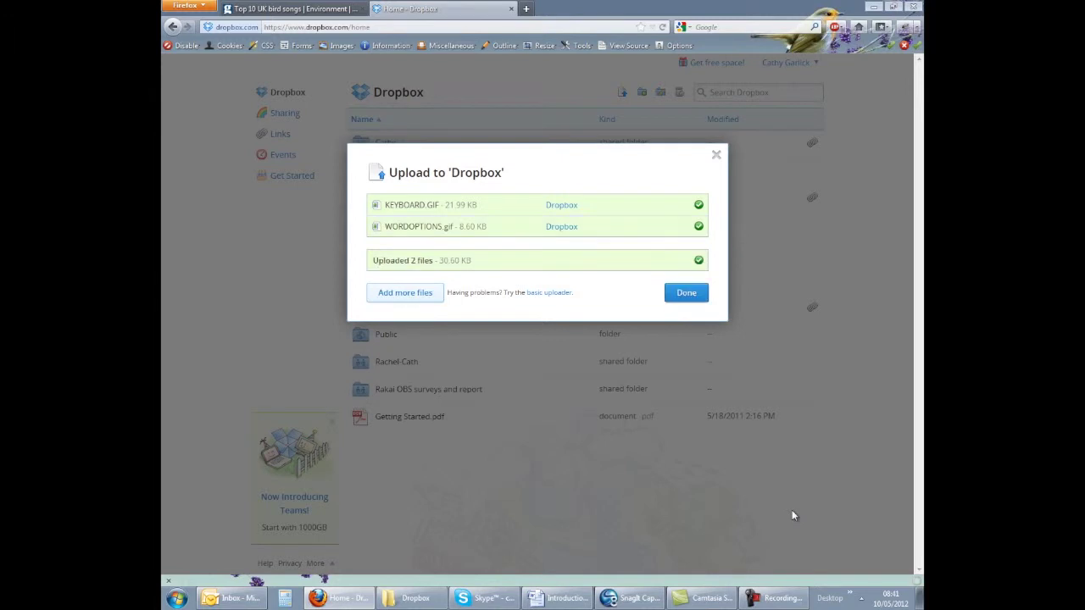
pyautogui.click(687, 292)
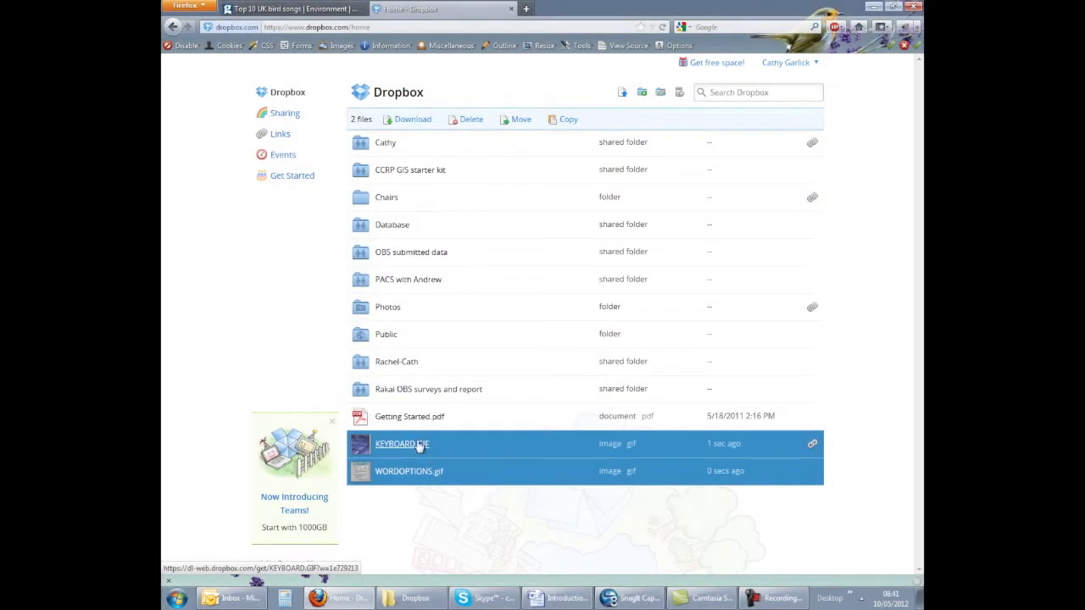
# Step: Move KEYBOARD.GIF and WORDOPTIONS.gif into the Cathy folder, then select three wise women_1.pps and Bumper stickers.doc in Funnies
pyautogui.moveTo(421, 444); pyautogui.dragTo(388, 144)
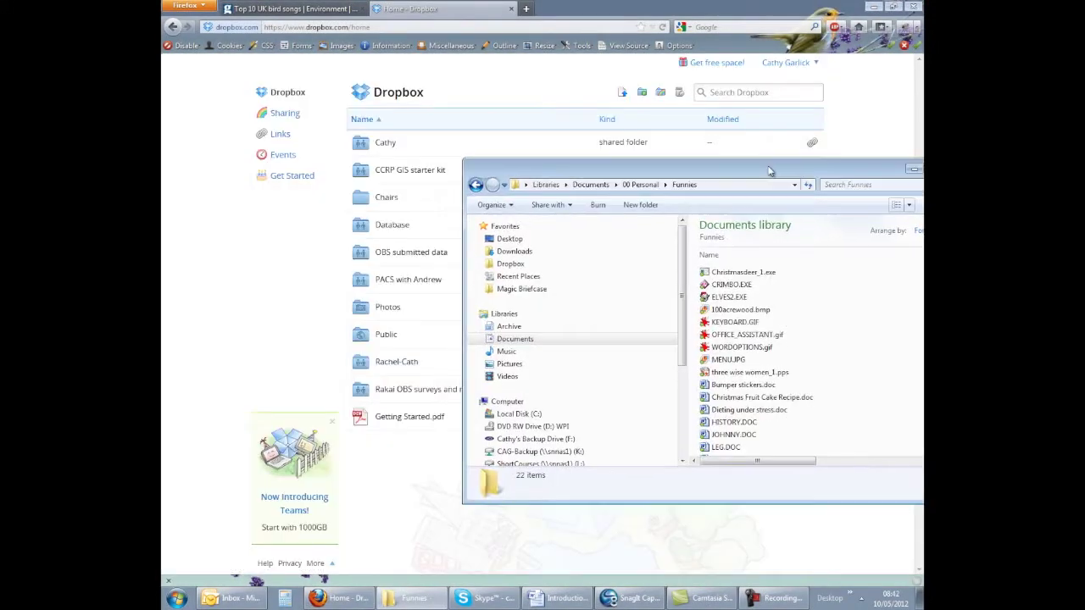
pyautogui.moveTo(768, 165); pyautogui.dragTo(755, 179)
pyautogui.click(736, 385)
pyautogui.keyDown('shift'); pyautogui.click(716, 398); pyautogui.keyUp('shift')
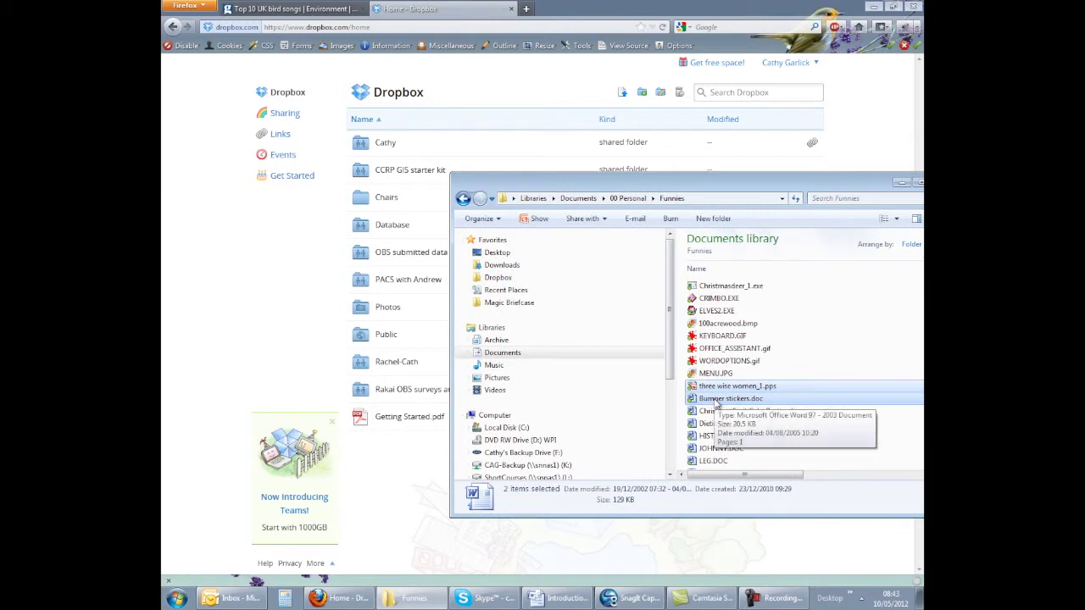
# Step: Ctrl-drag three wise women_1.pps and Bumper stickers.doc from Explorer to copy them into the Cathy folder
pyautogui.moveTo(716, 402); pyautogui.dragTo(393, 150)
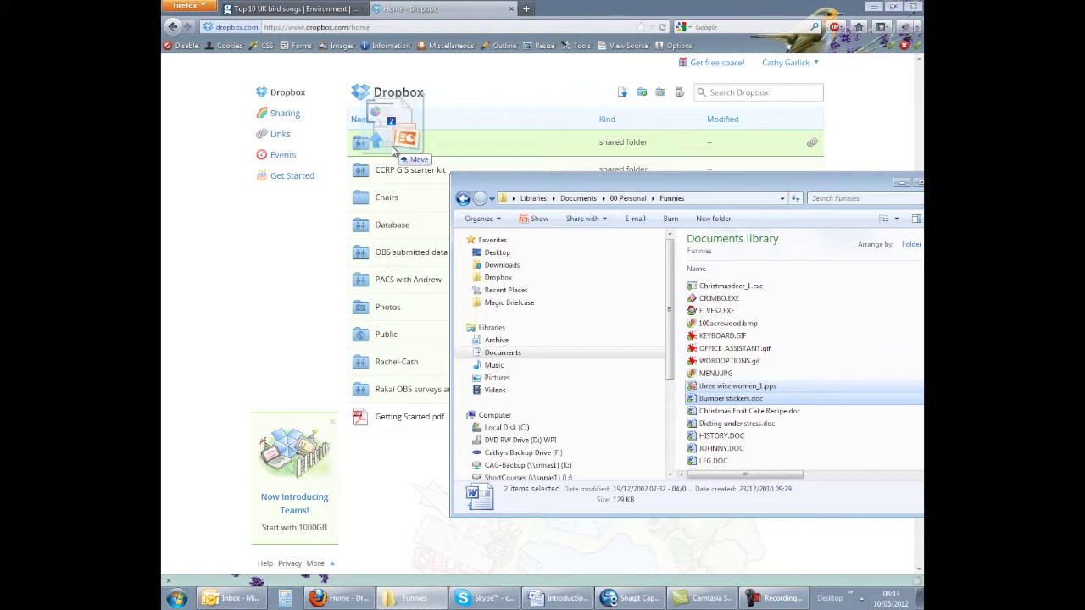
pyautogui.moveTo(392, 150); pyautogui.dragTo(394, 150)
pyautogui.press('ctrl')
pyautogui.moveTo(393, 150); pyautogui.dragTo(393, 151)
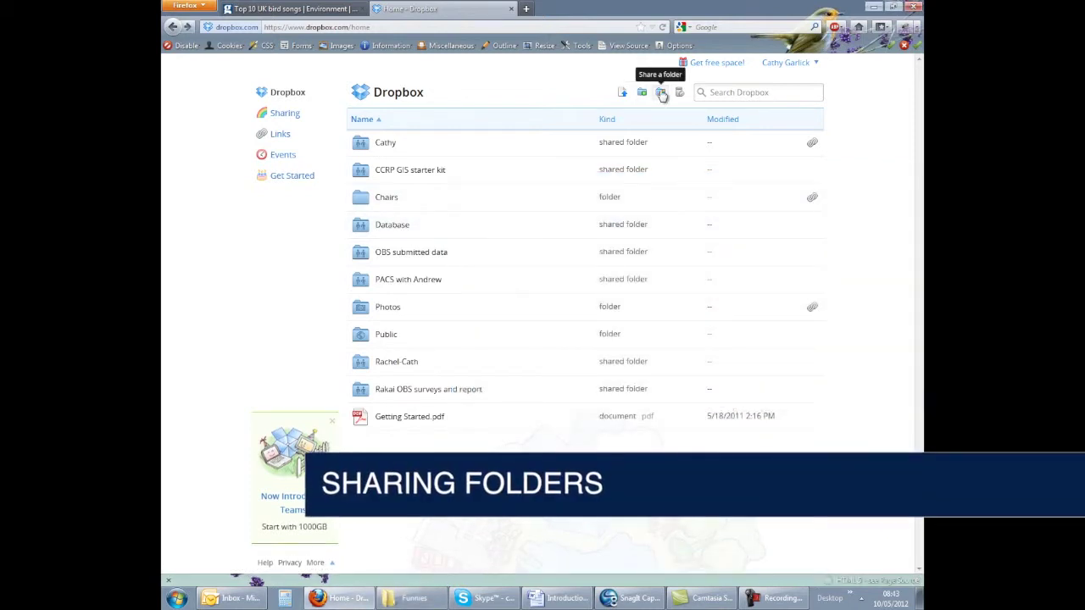
# Step: Create a new shared folder named fred
pyautogui.click(660, 93)
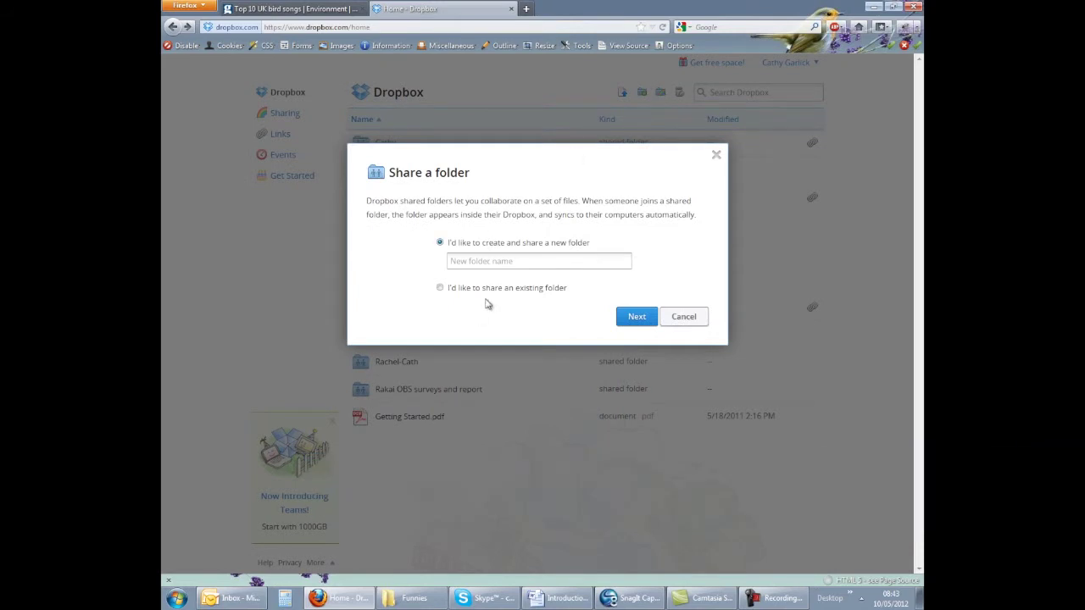
pyautogui.write('fred')
pyautogui.click(644, 318)
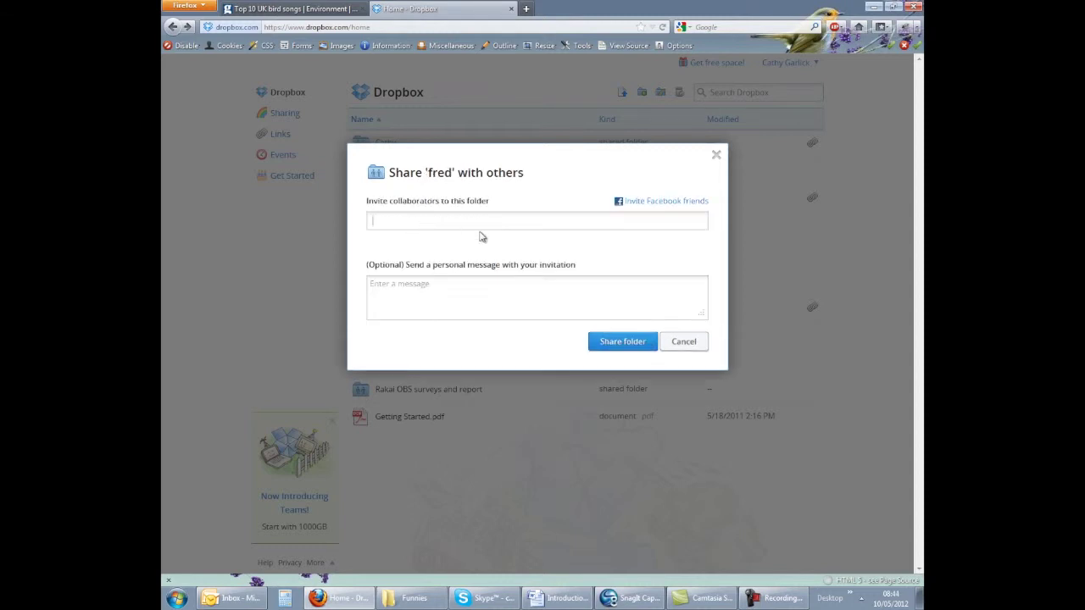
# Step: Invite two collaborators with the note 'These are the files for that project we are all working on'
pyautogui.write('r')
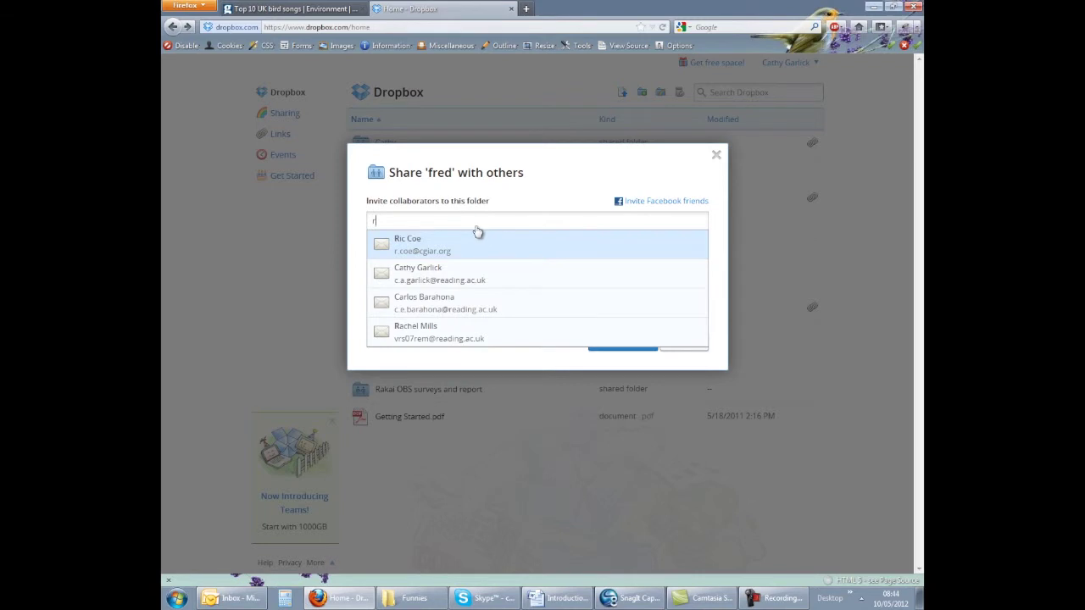
pyautogui.click(434, 335)
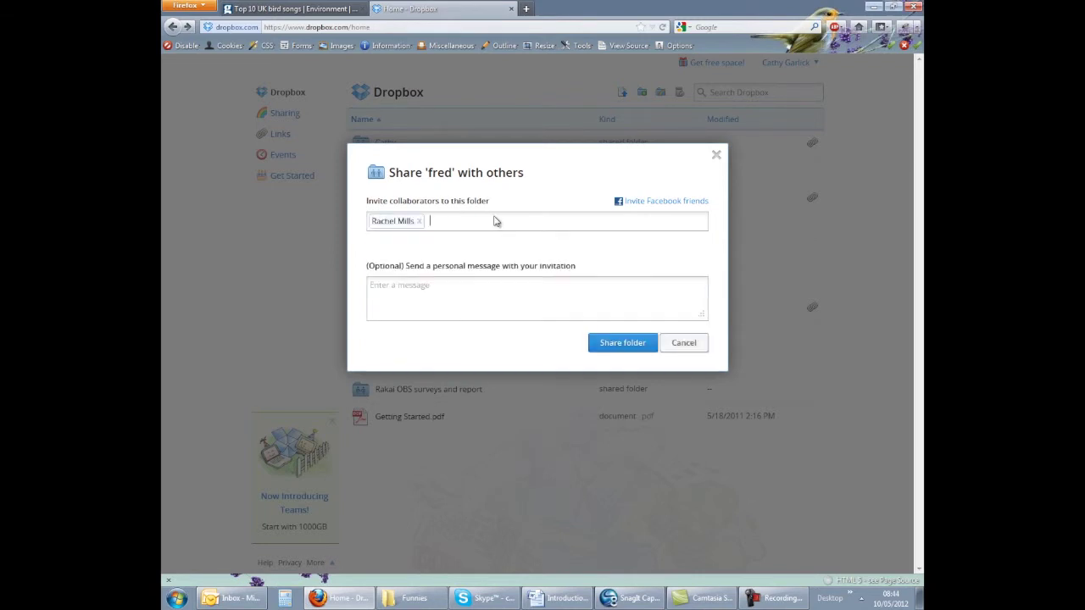
pyautogui.write('c')
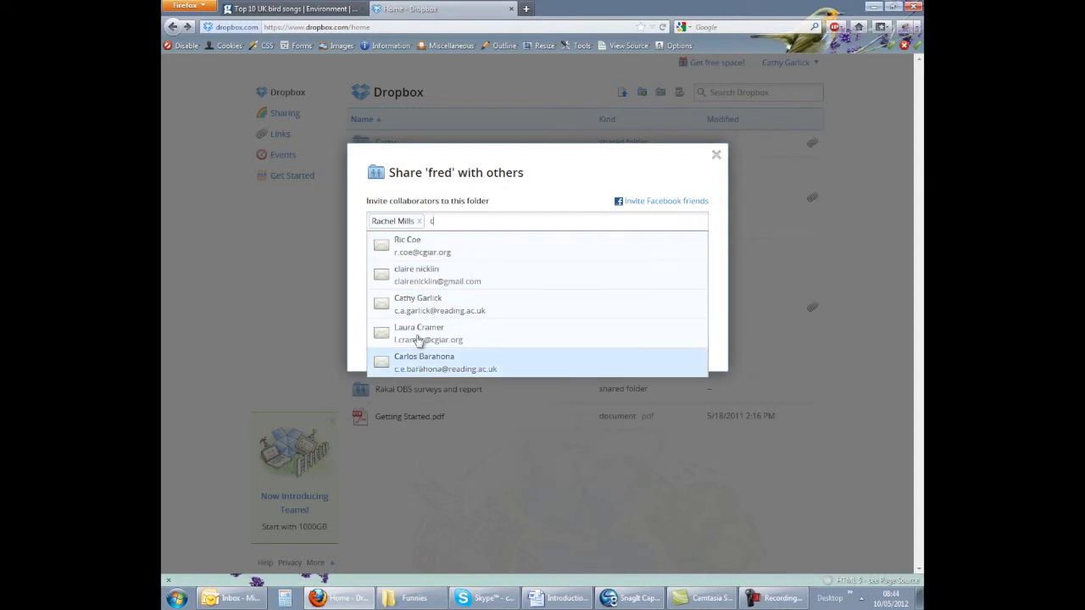
pyautogui.click(419, 367)
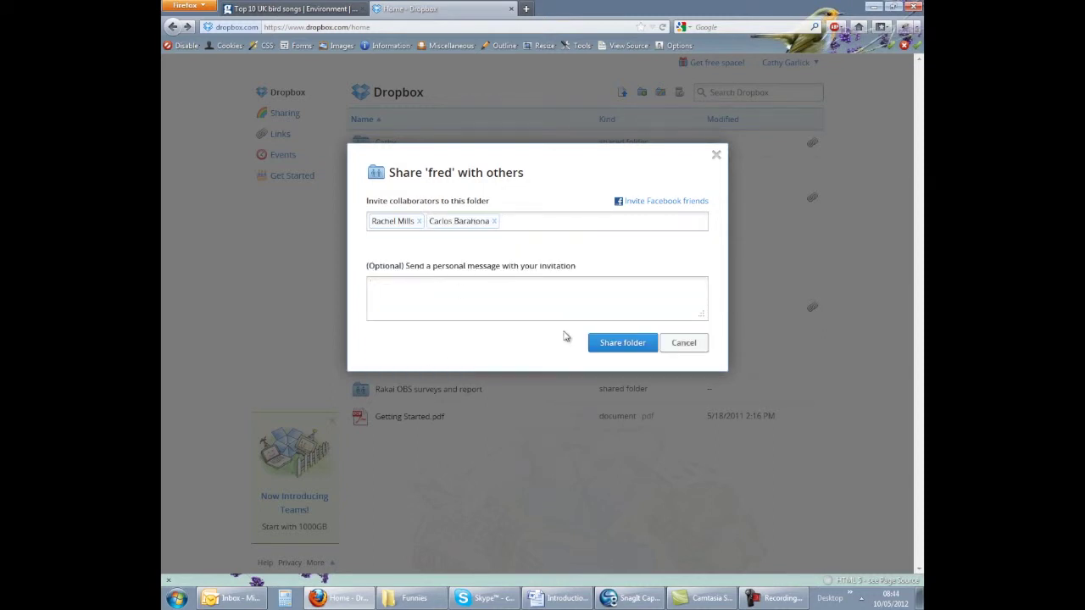
pyautogui.write('These are the files for that project we are all working on')
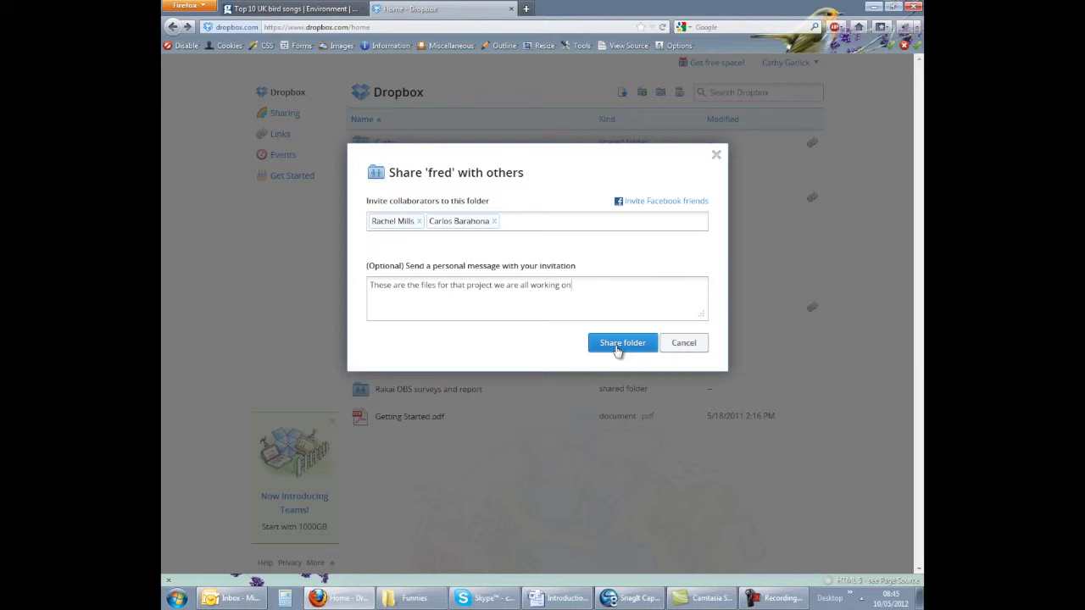
pyautogui.click(618, 345)
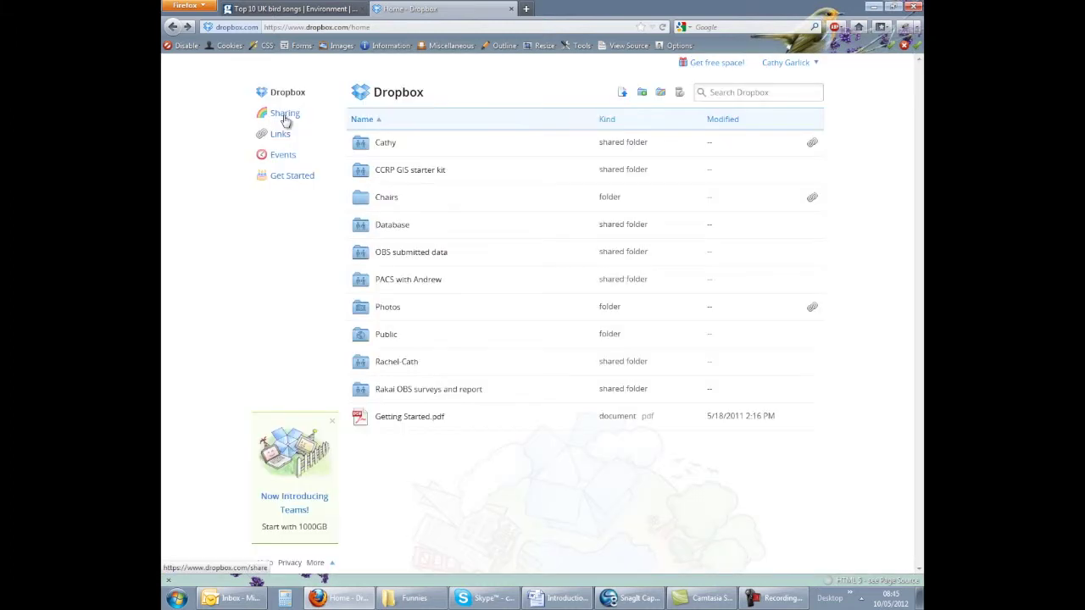
pyautogui.click(285, 117)
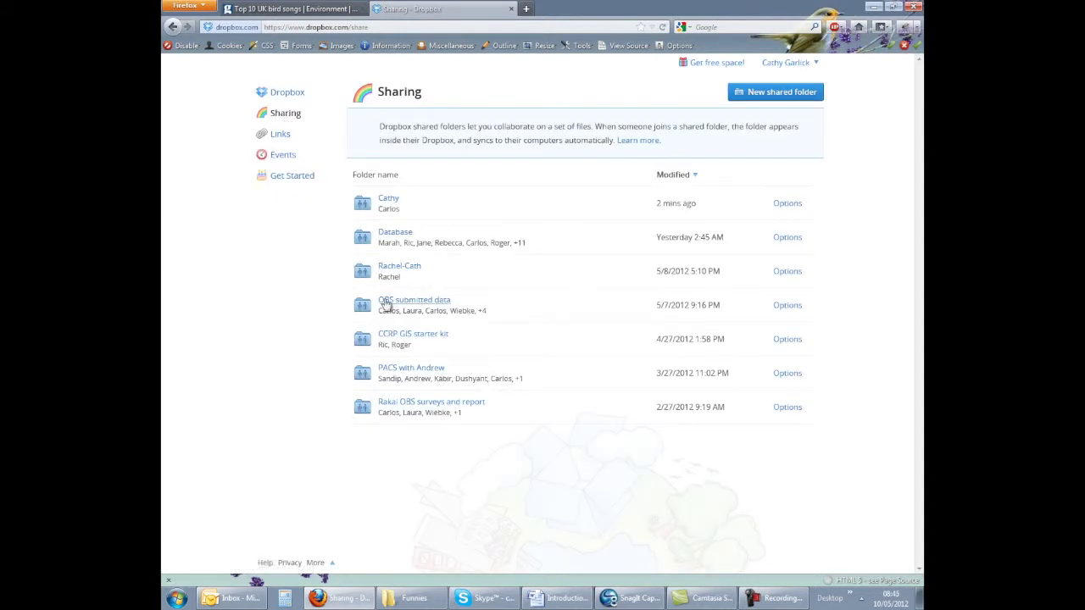
# Step: Review the members of the CCRP GIS starter kit shared folder and their available actions
pyautogui.click(788, 340)
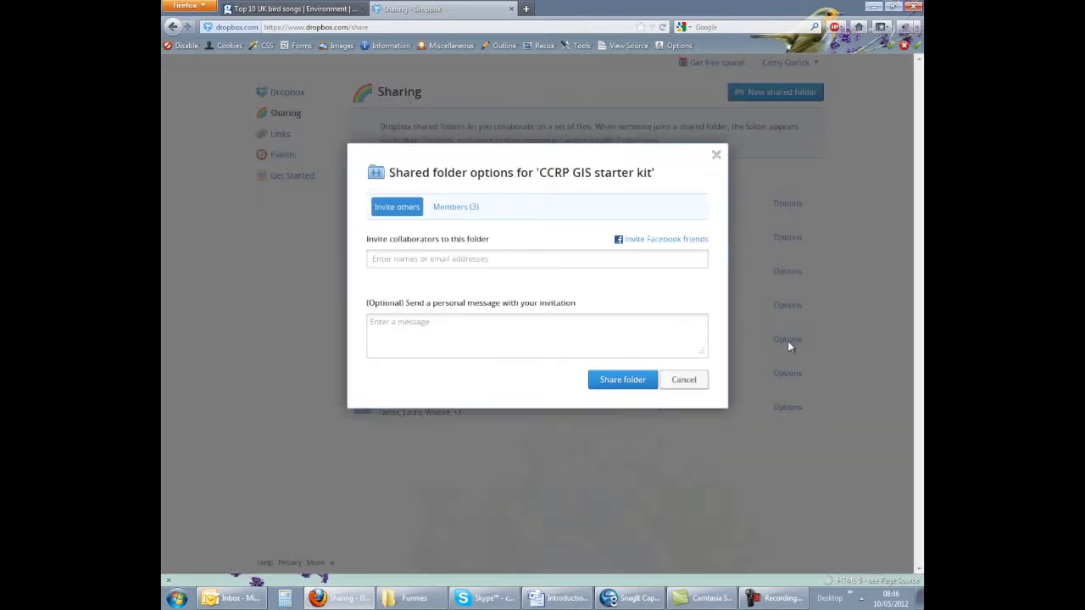
pyautogui.click(466, 212)
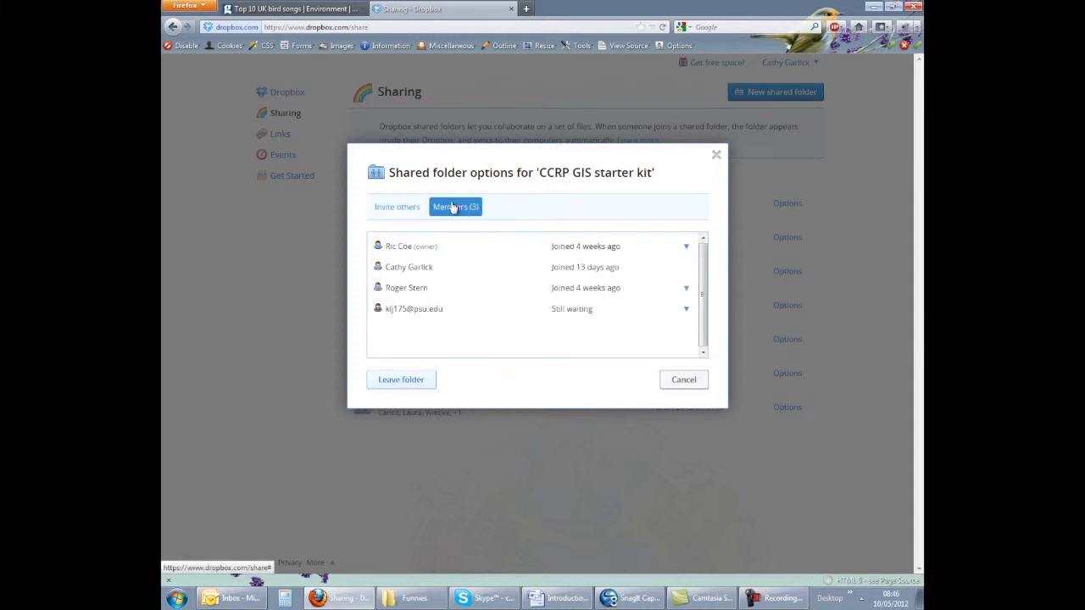
pyautogui.moveTo(428, 252)
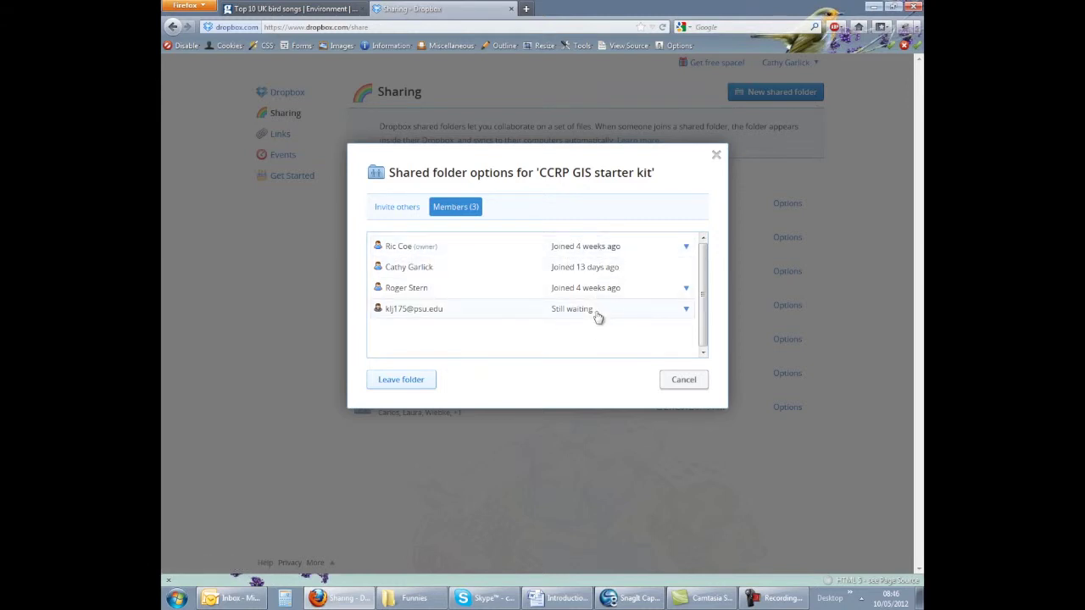
pyautogui.moveTo(583, 315)
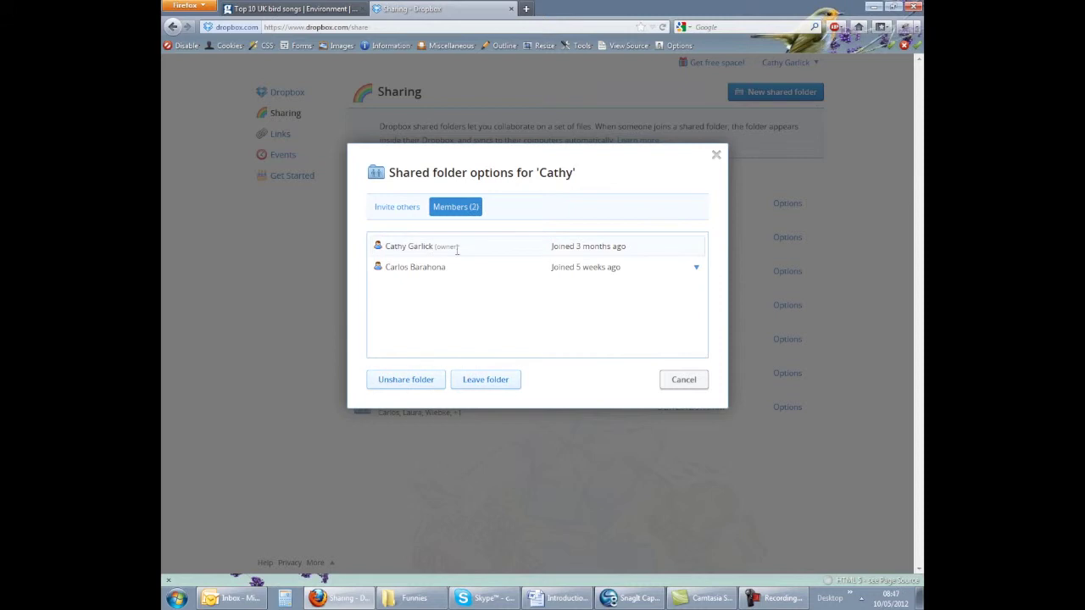
pyautogui.moveTo(457, 248)
pyautogui.click(696, 268)
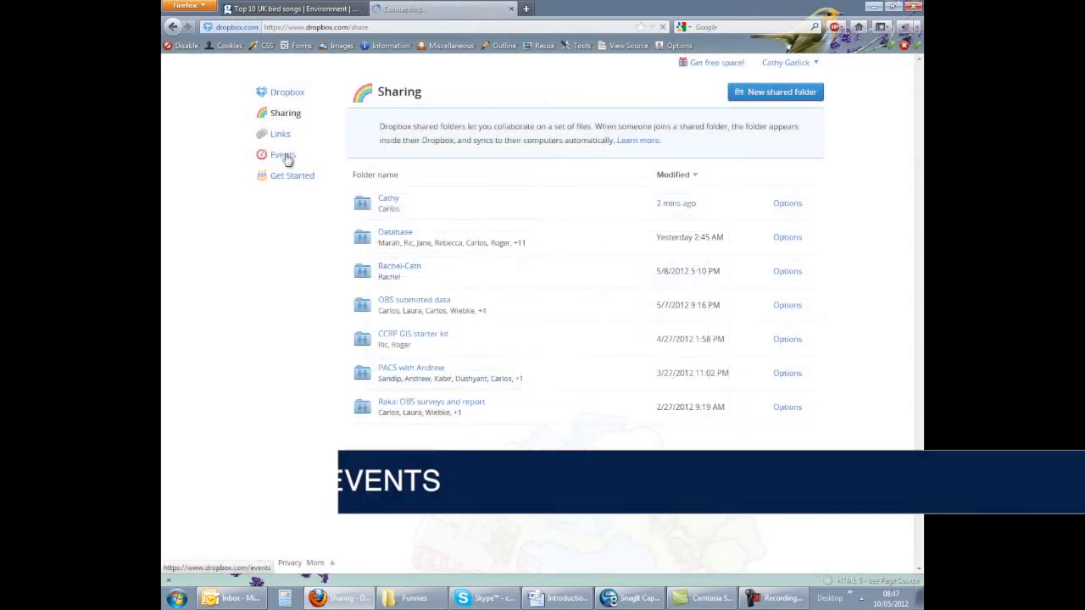
pyautogui.click(285, 156)
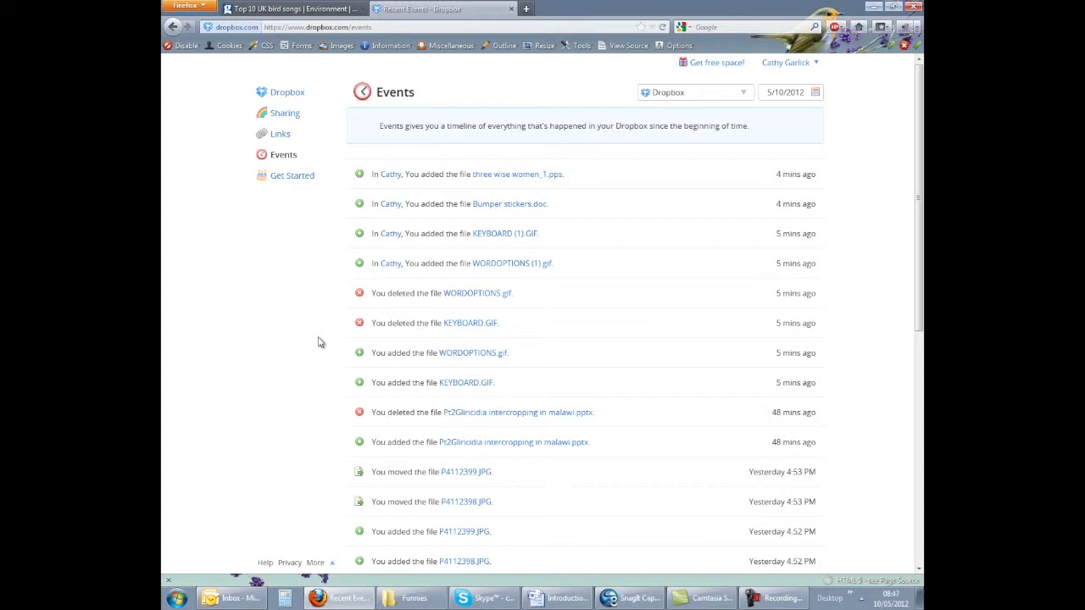
# Step: Scroll through the Events timeline, then create a shared link for the Database folder
pyautogui.scroll(-3, 320, 341)
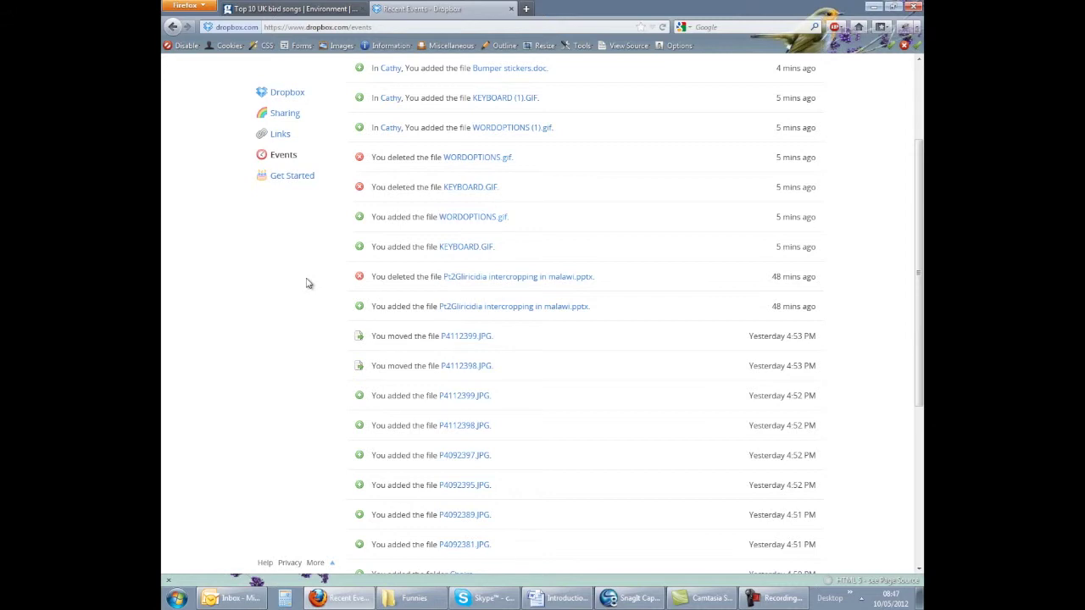
pyautogui.scroll(-5, 309, 283)
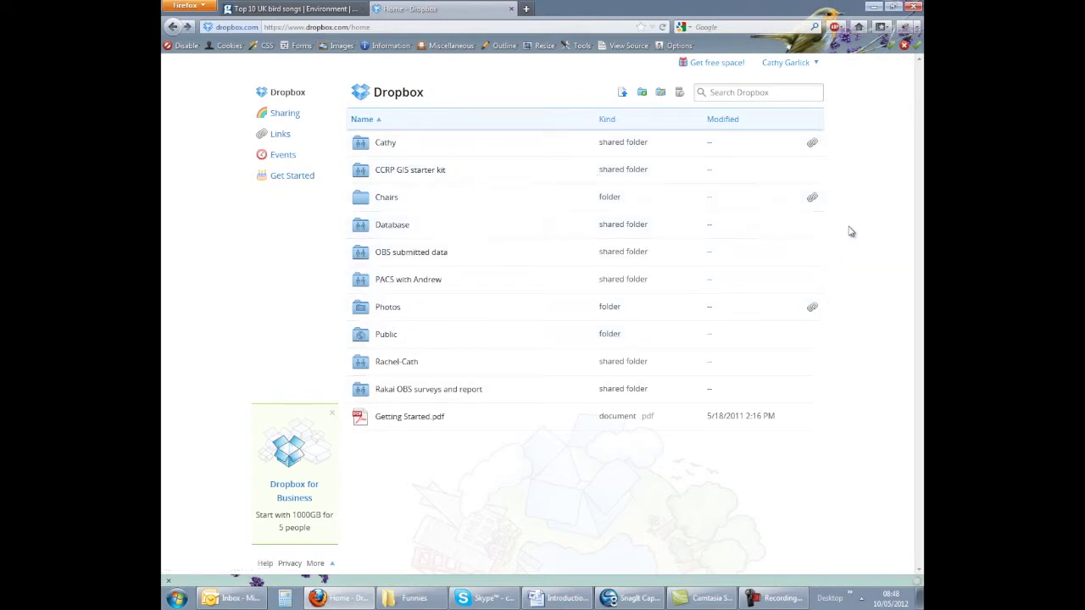
pyautogui.click(812, 226)
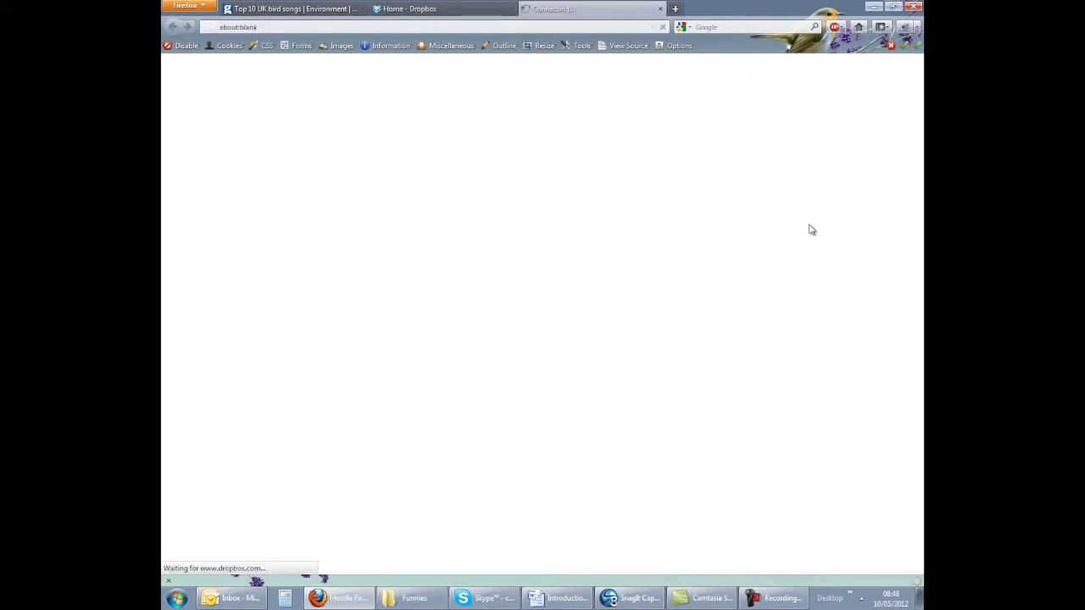
# Step: Select the Database folder's shared-link URL, close its tab, and view the Links page
pyautogui.click(471, 26)
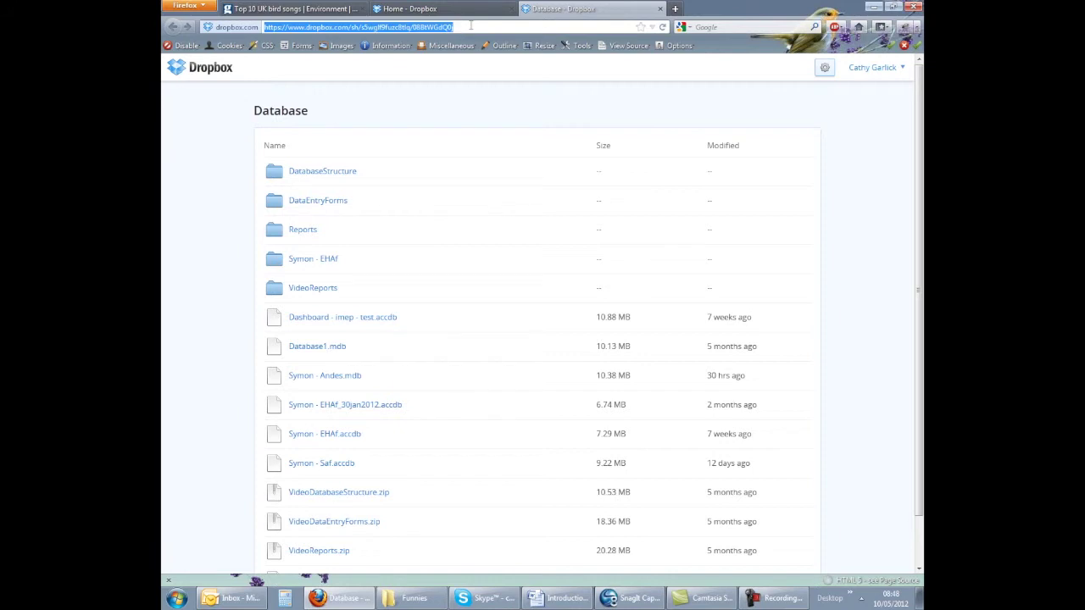
pyautogui.hotkey('ctrl', 'w')
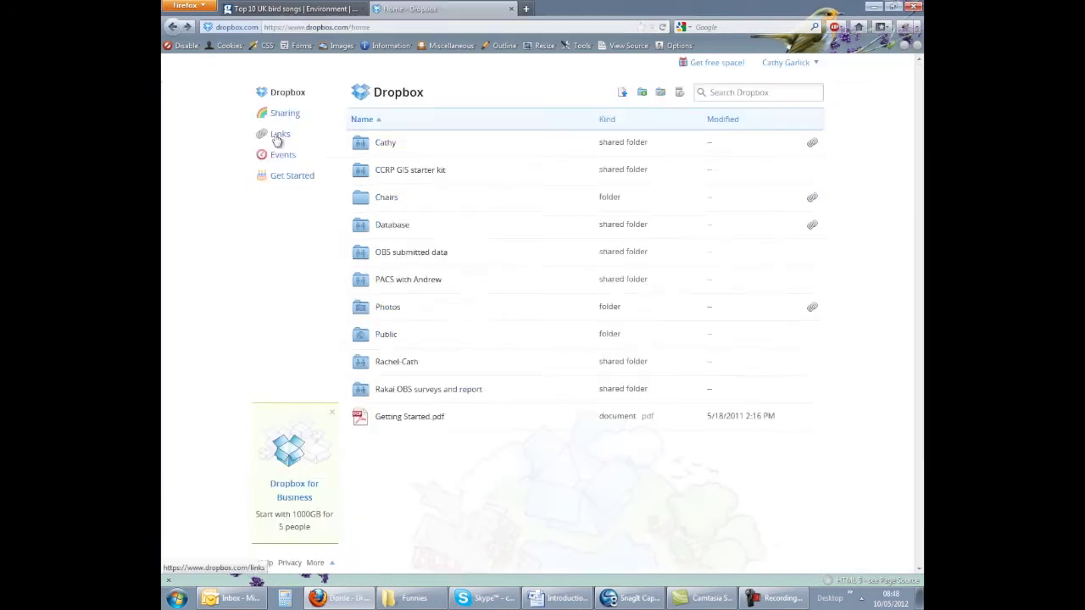
pyautogui.click(278, 138)
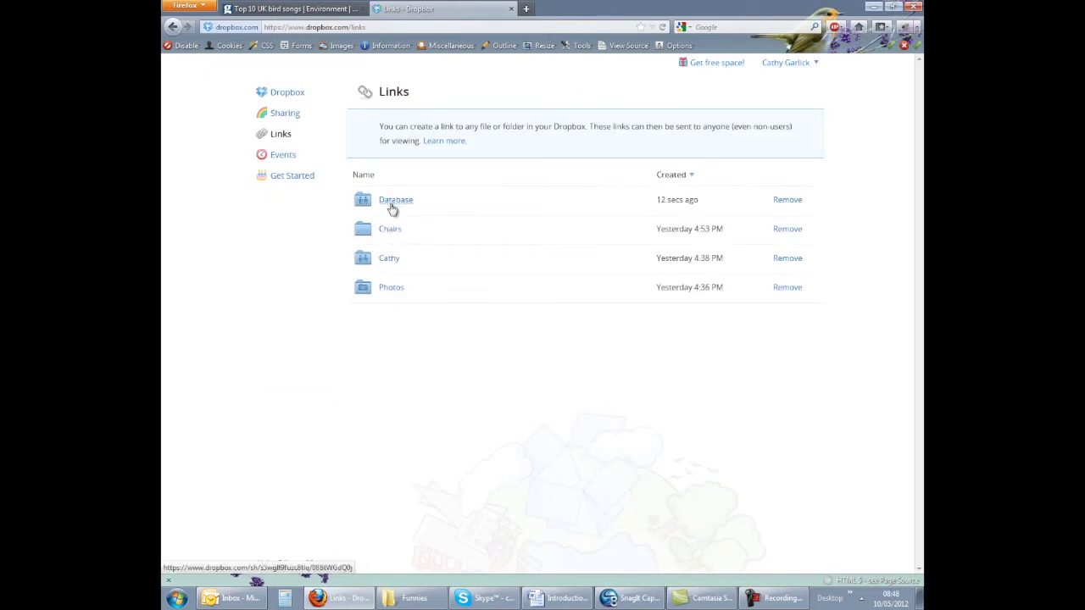
# Step: Bring up the link options on the Chairs shared link to copy its address
pyautogui.rightClick(391, 238)
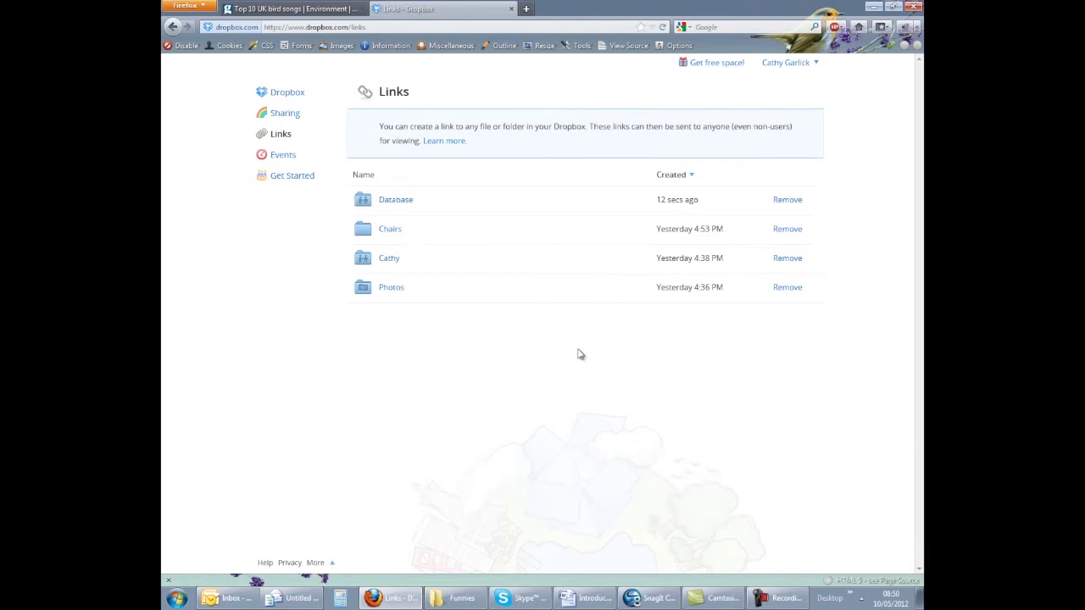
# Step: Bring the Funnies Explorer window into view, open the local Dropbox folder's 11 items, and open the account menu
pyautogui.click(462, 598)
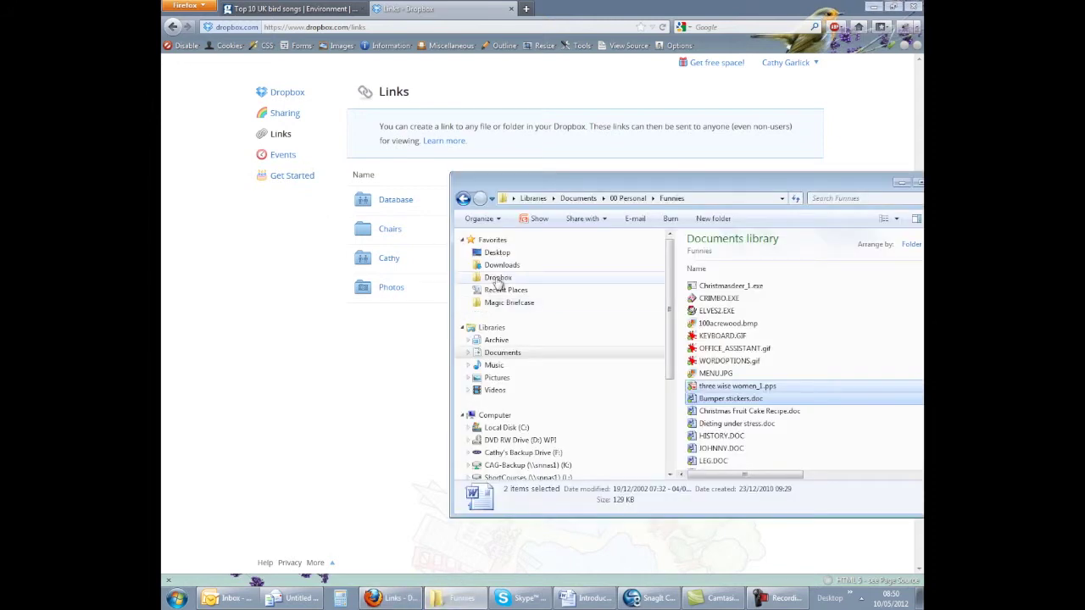
pyautogui.moveTo(733, 182); pyautogui.dragTo(511, 143)
pyautogui.click(281, 241)
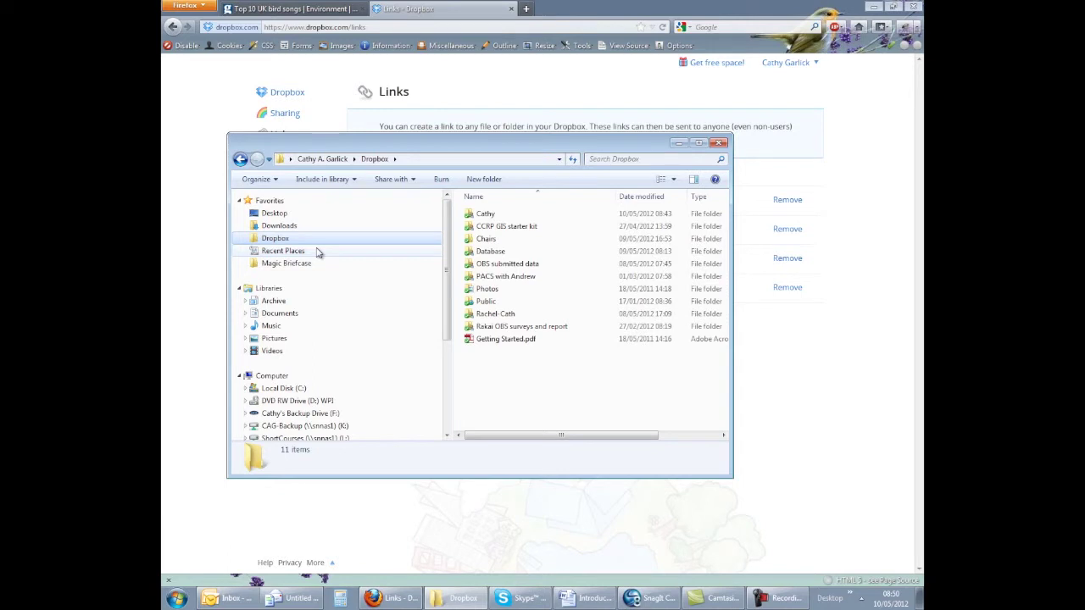
pyautogui.click(870, 245)
# Step: Start the free download of the Dropbox 1.4.3 Windows installer from the Install page
pyautogui.click(781, 66)
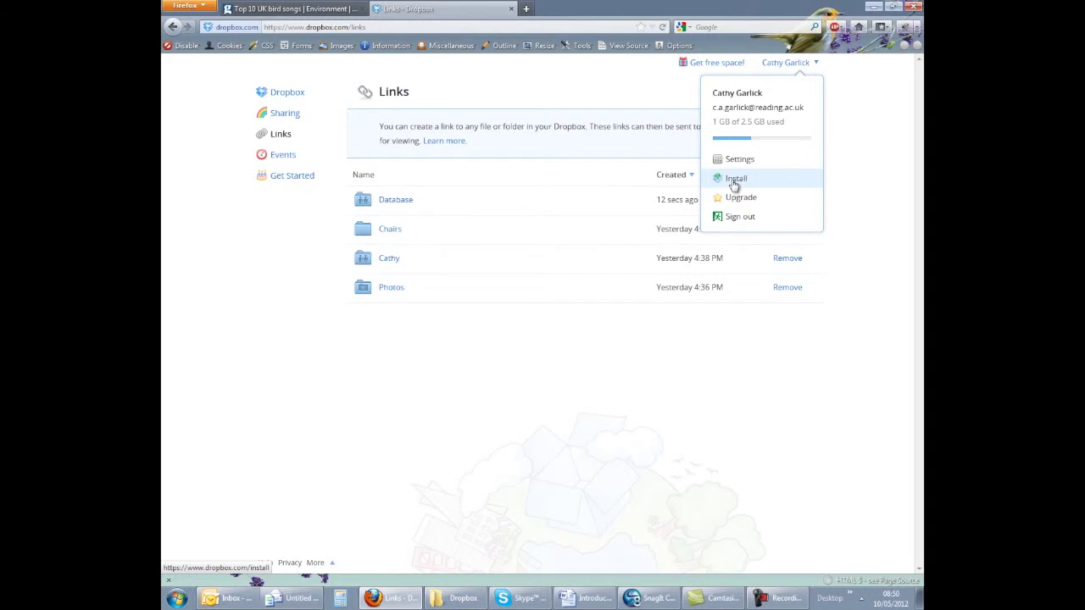
pyautogui.click(735, 181)
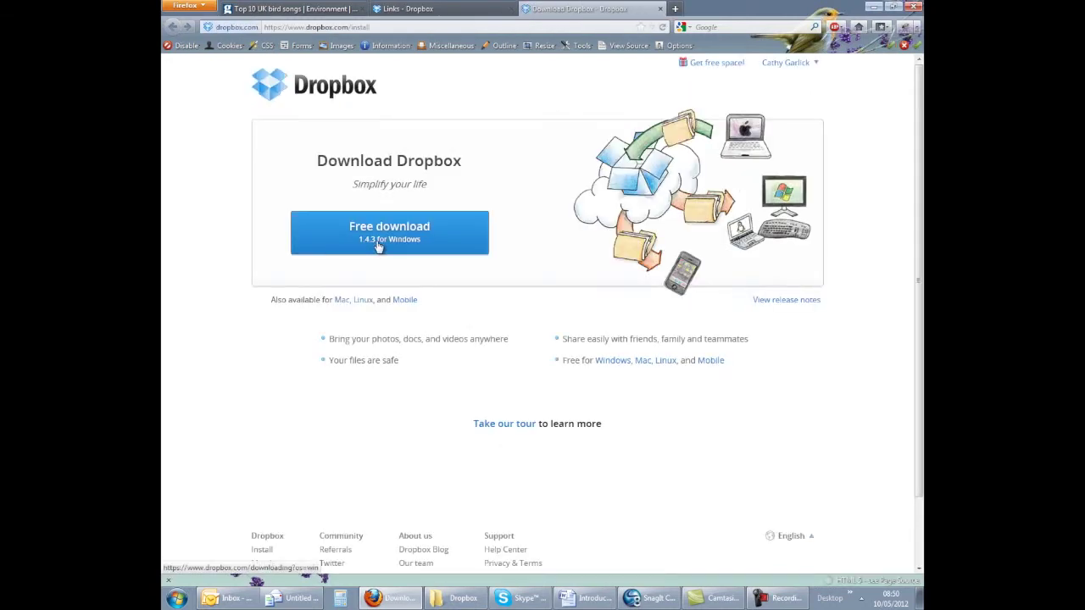
pyautogui.click(379, 246)
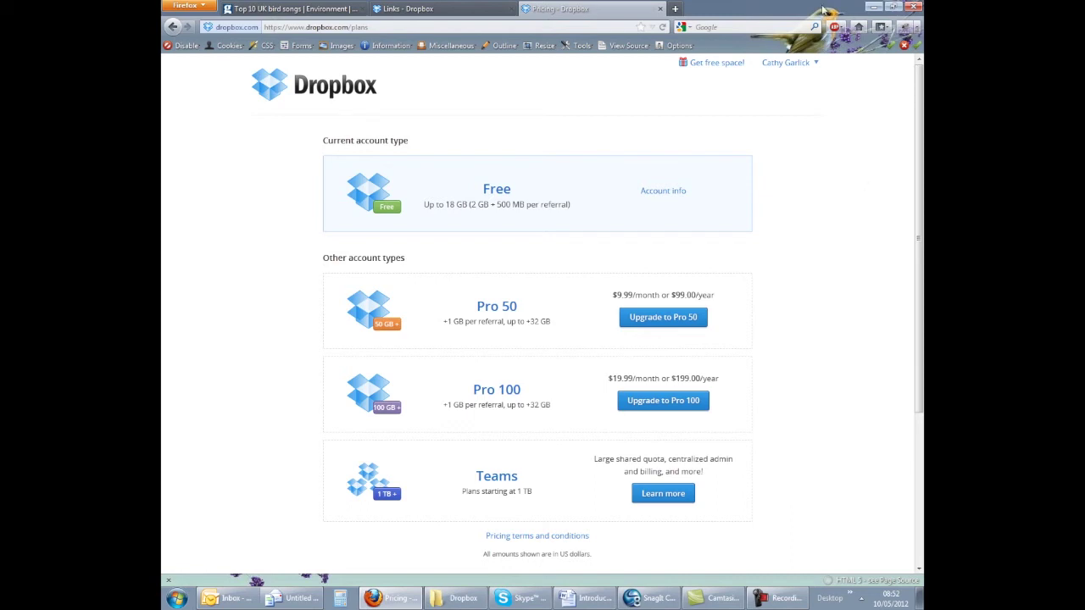
# Step: Check storage quota in the account menu, then switch back to the Links - Dropbox tab
pyautogui.click(809, 66)
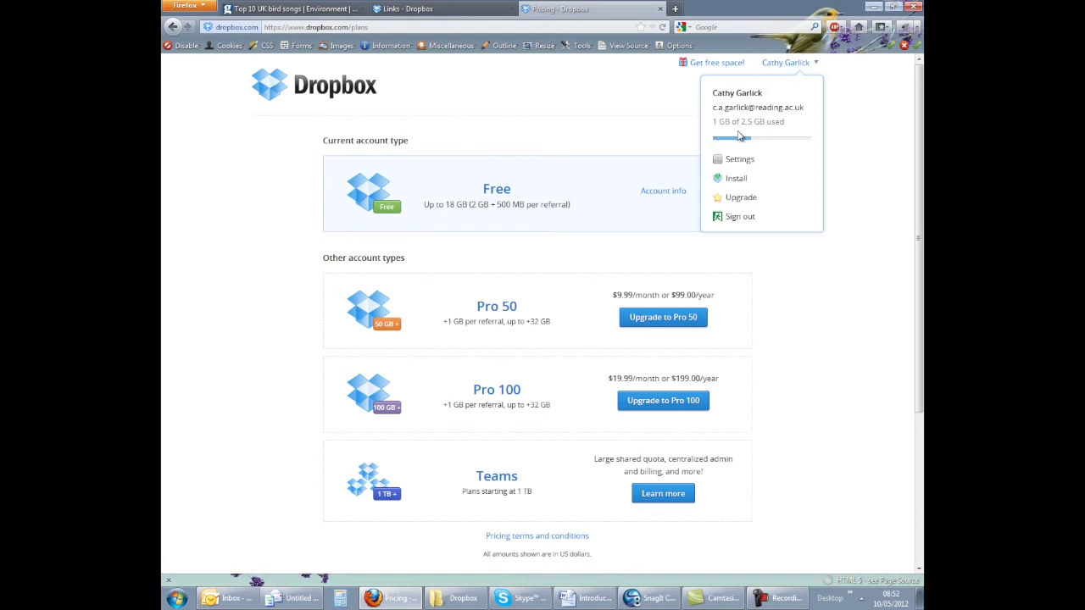
pyautogui.click(407, 8)
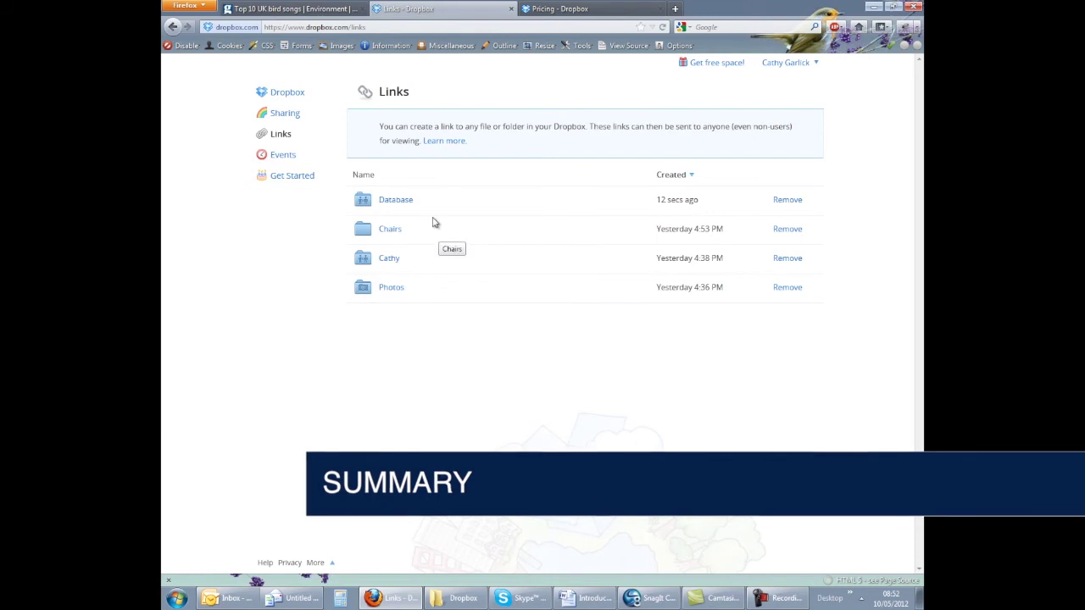